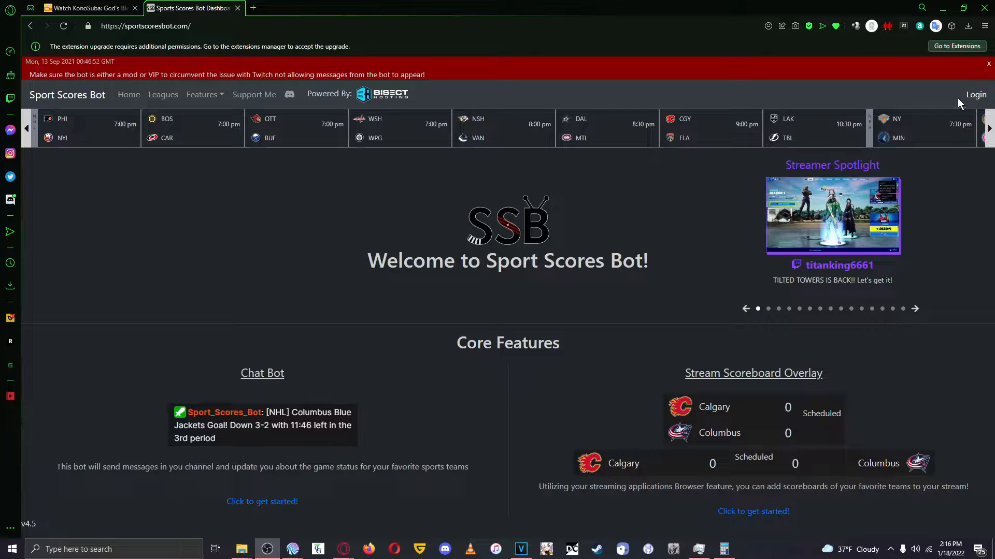
# Log in with Twitch and open the Stream Scoreboard Overlay setup.
pyautogui.click(976, 98)
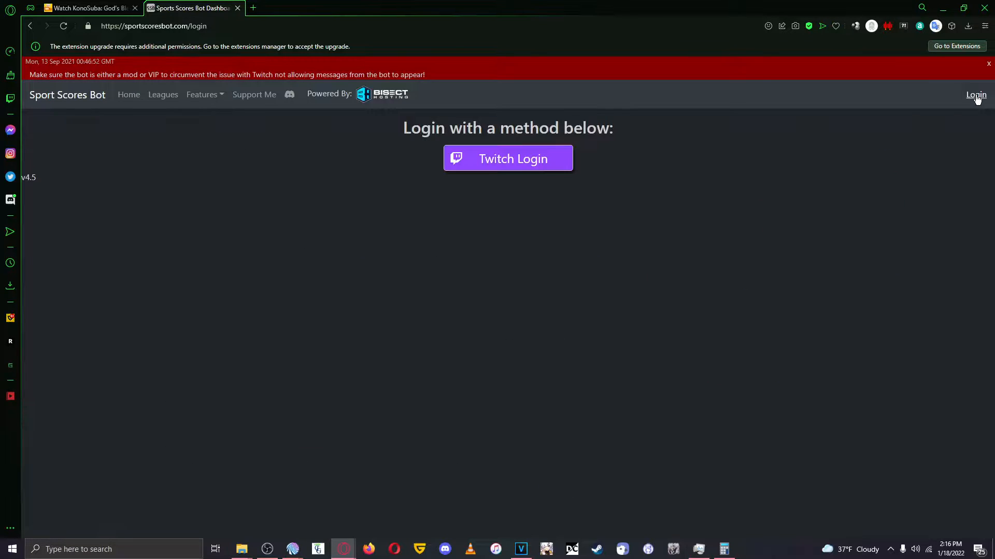
pyautogui.click(512, 165)
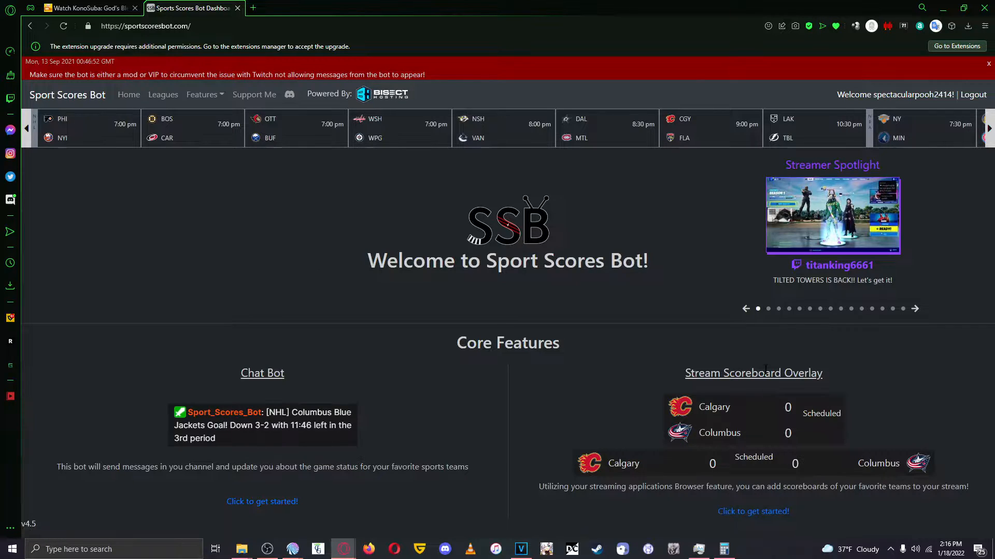
pyautogui.click(745, 514)
# Unselect all NHL, NFL, NCAA football and MLB teams in the scoreboard's team settings.
pyautogui.scroll(-3, 383, 228)
pyautogui.scroll(-2, 311, 233)
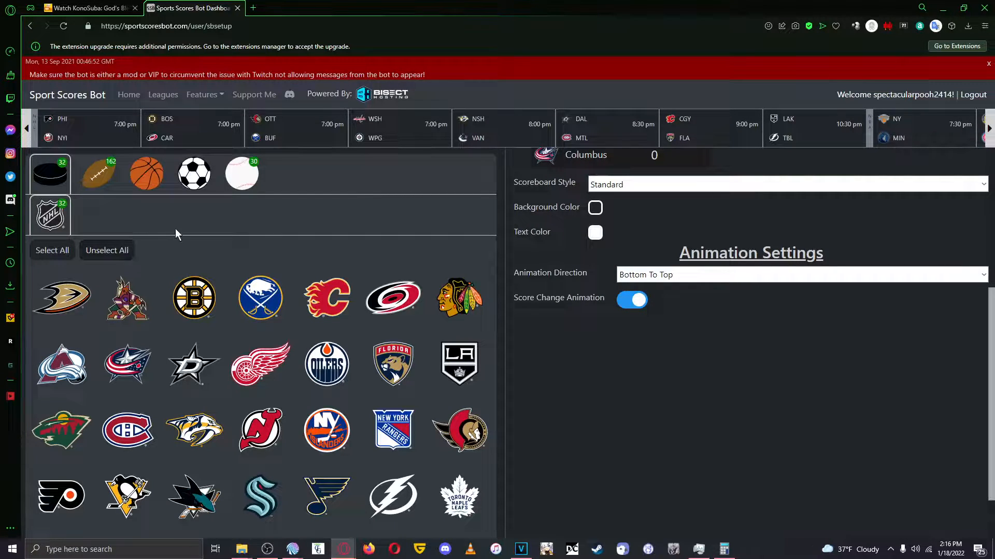
pyautogui.click(122, 252)
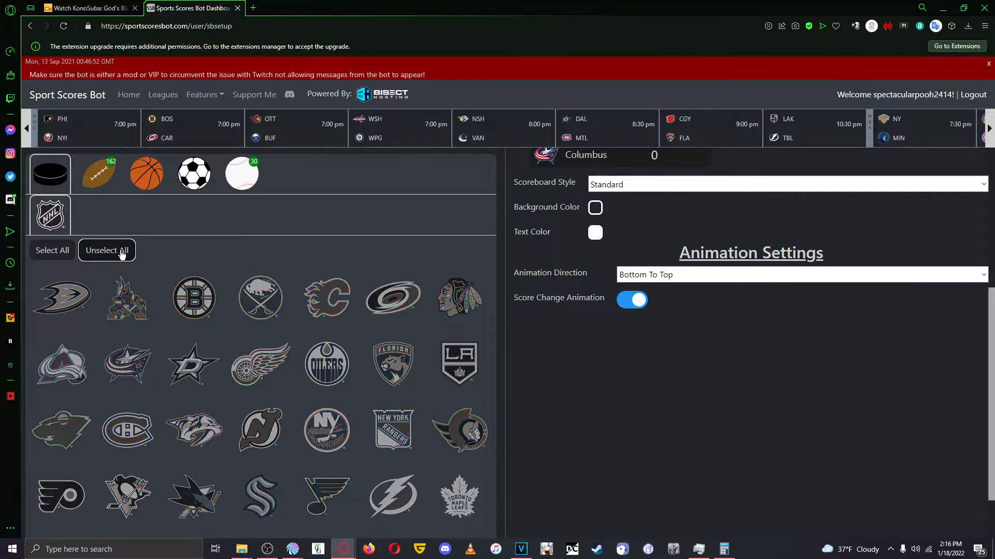
pyautogui.click(99, 176)
pyautogui.click(108, 249)
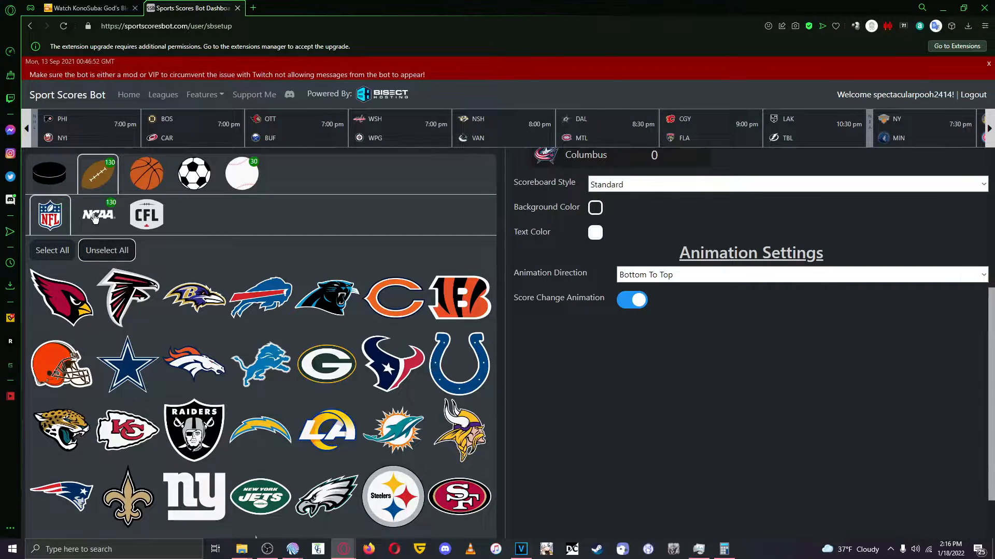
pyautogui.click(97, 215)
pyautogui.click(98, 250)
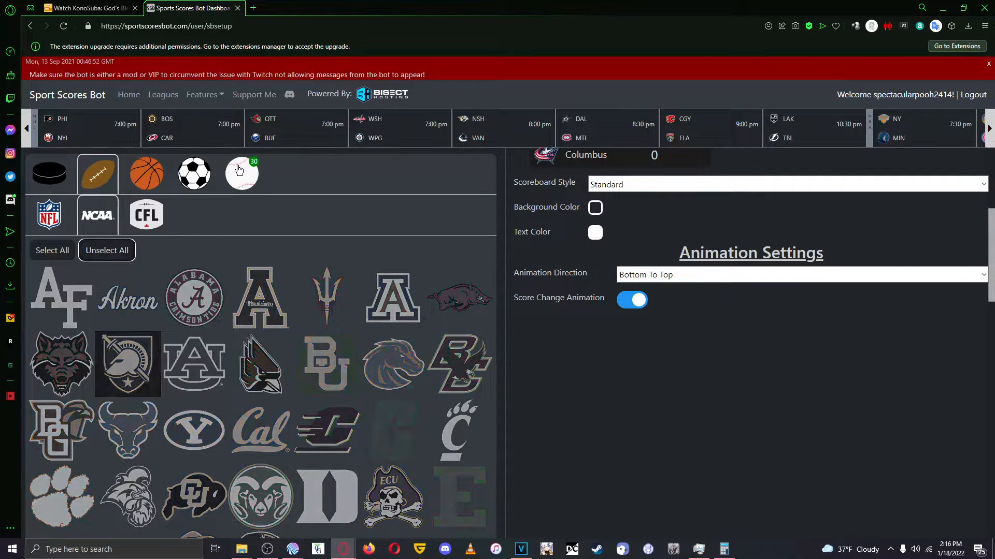
pyautogui.click(241, 173)
pyautogui.click(125, 251)
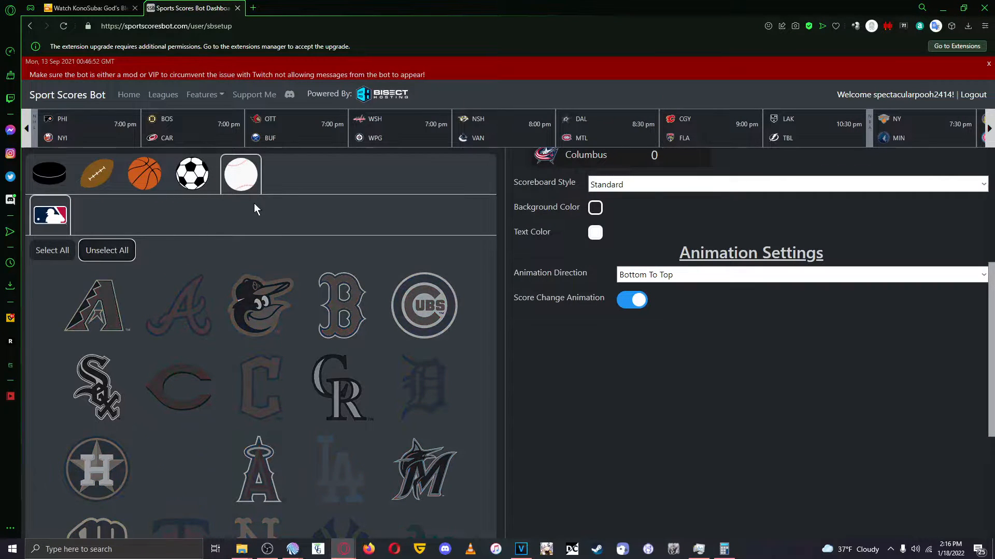
# Try the Slim scoreboard style and set it back to Standard.
pyautogui.scroll(3, 359, 202)
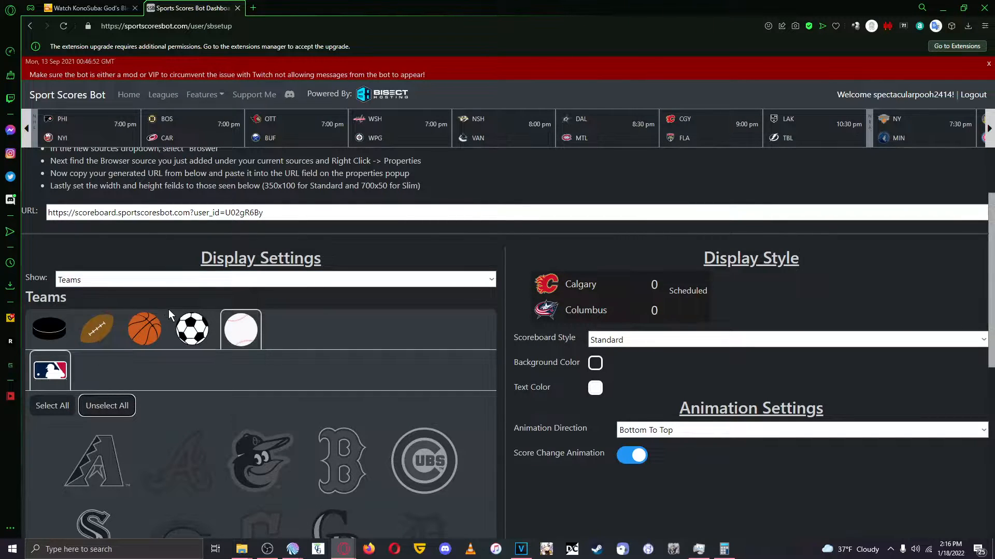
pyautogui.scroll(-3, 272, 290)
pyautogui.scroll(2, 271, 290)
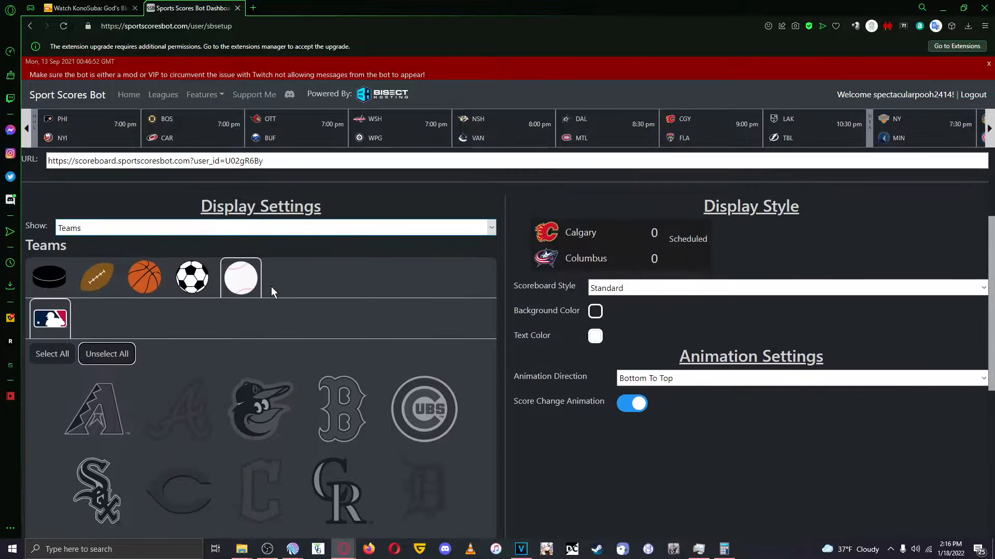
pyautogui.scroll(-1, 271, 290)
pyautogui.scroll(1, 272, 288)
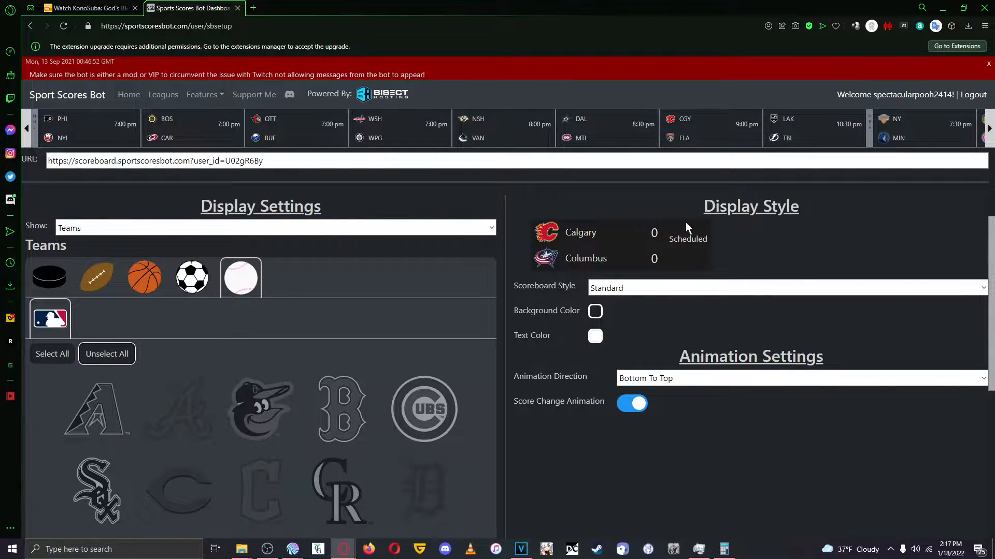
pyautogui.click(638, 287)
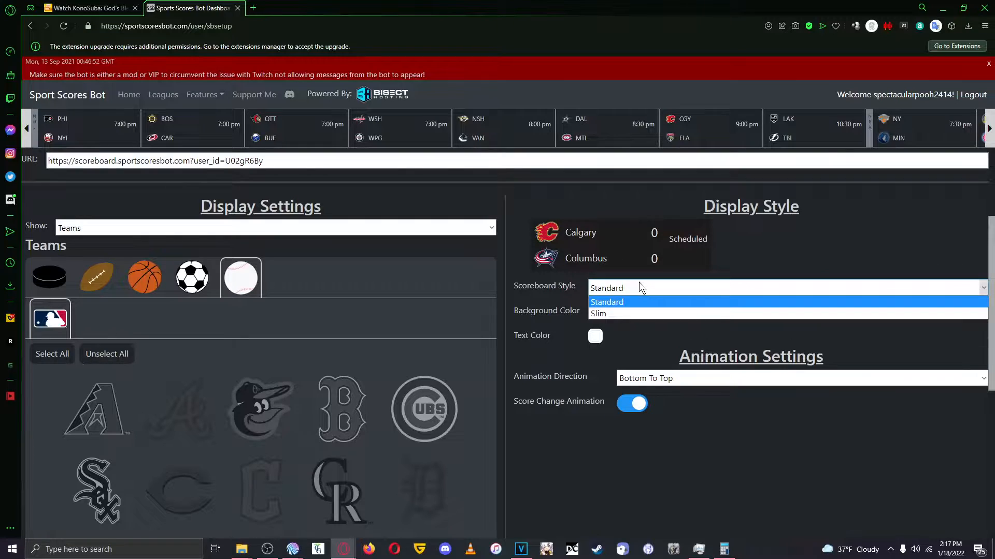
pyautogui.click(628, 312)
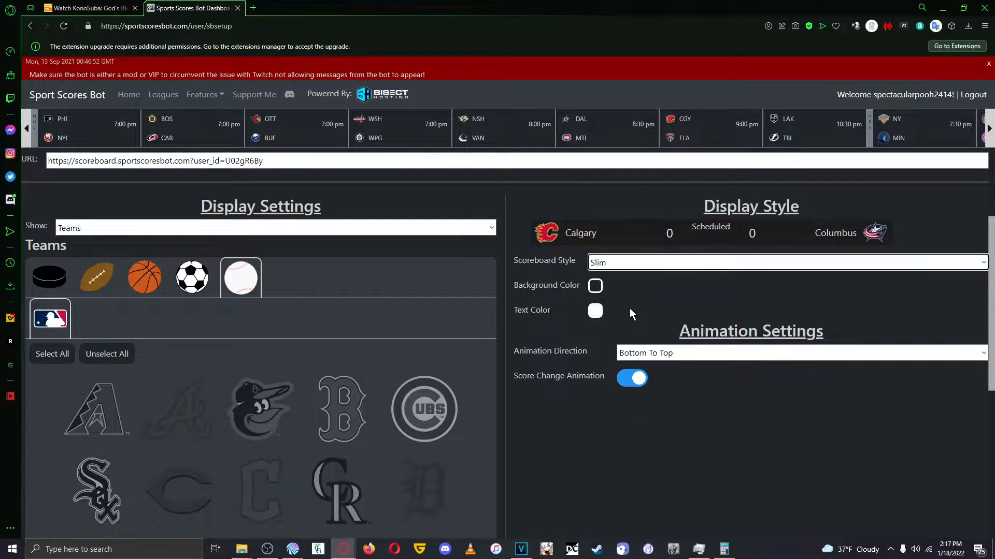
pyautogui.click(645, 265)
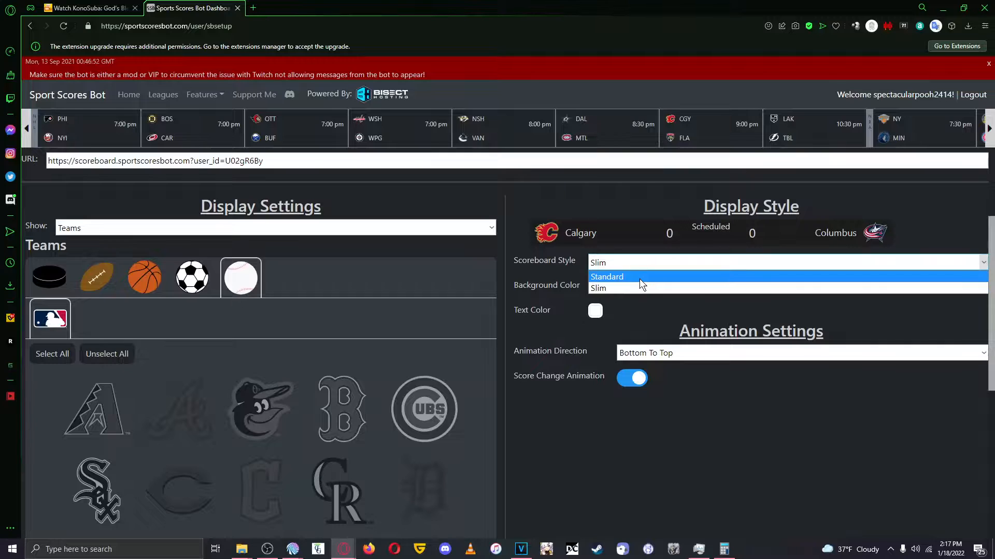
pyautogui.click(639, 279)
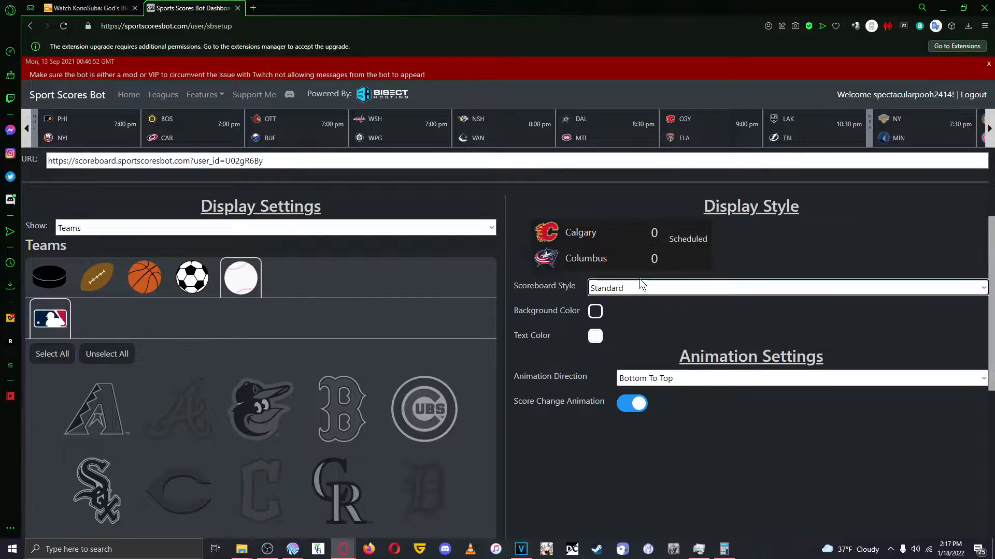
# Examine the color, hue and opacity controls for the scoreboard's background color.
pyautogui.click(596, 312)
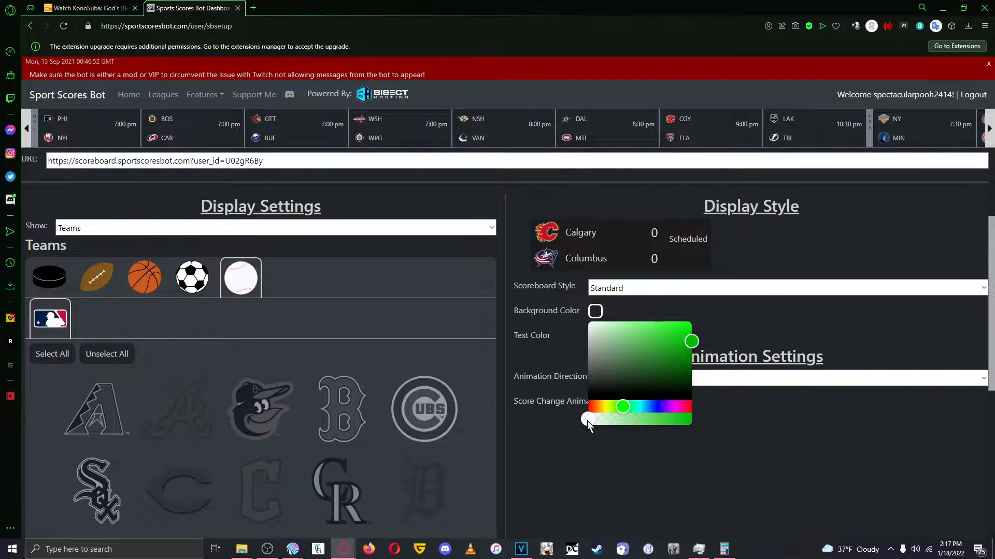
pyautogui.click(740, 319)
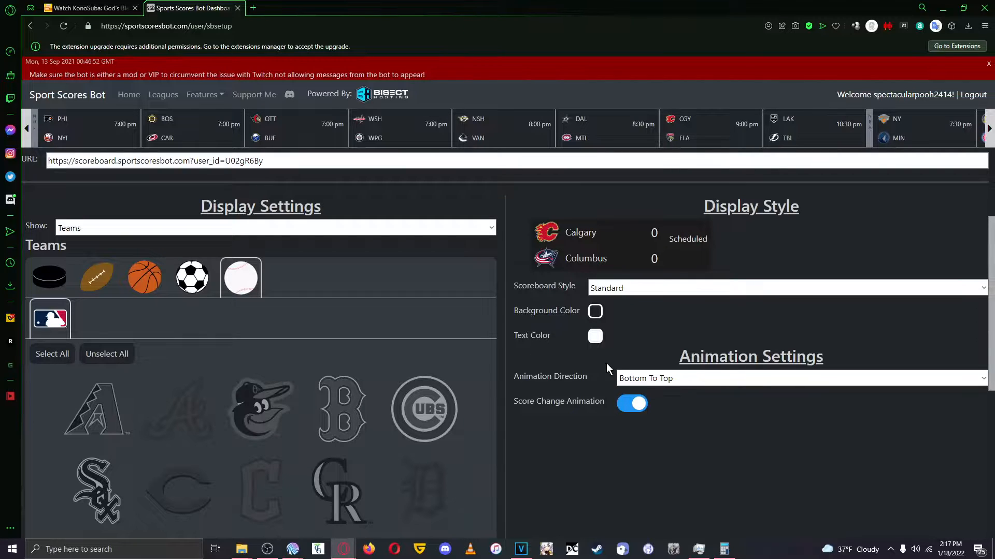
pyautogui.scroll(-2, 603, 327)
pyautogui.scroll(2, 621, 303)
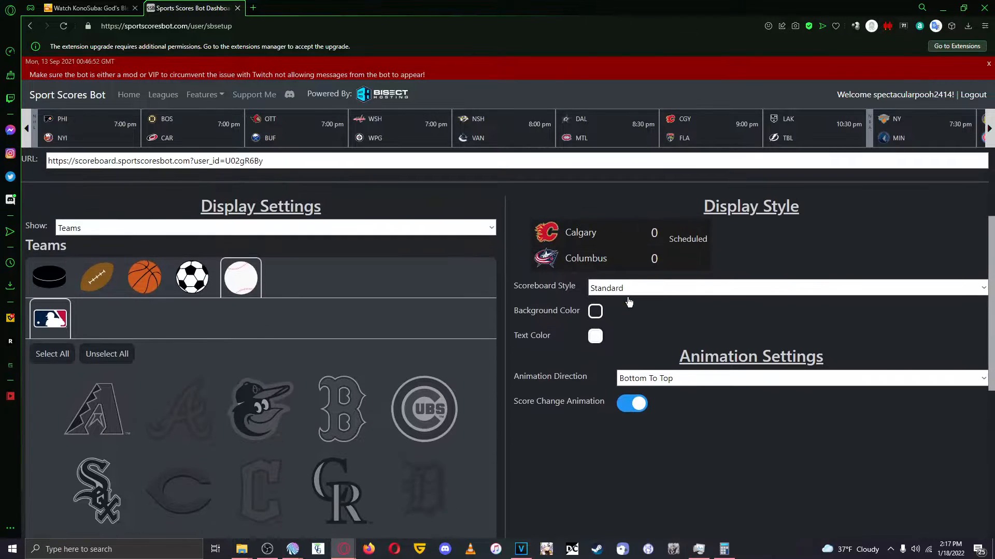
# Try the alternative animation direction and set it back to Bottom To Top.
pyautogui.click(683, 382)
pyautogui.click(683, 383)
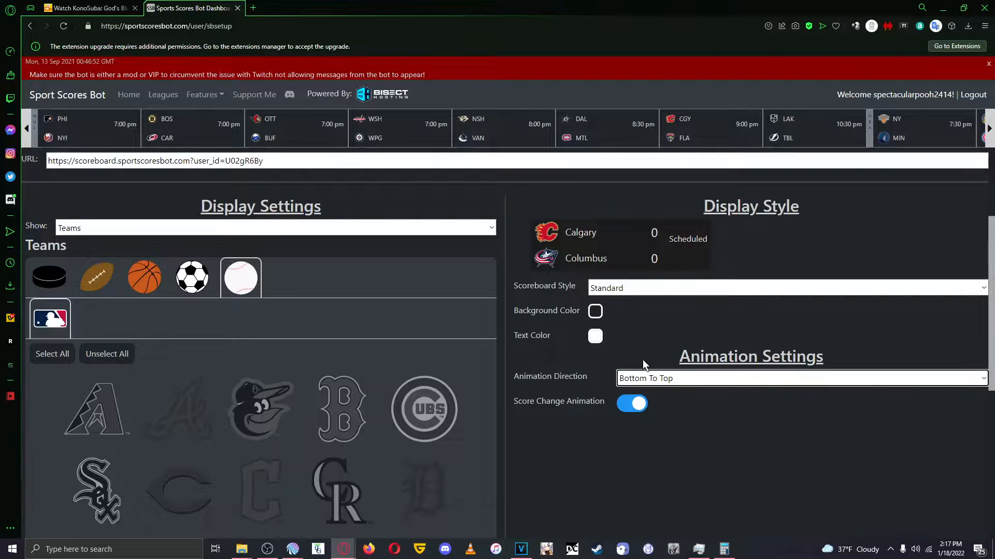
pyautogui.scroll(-1, 630, 310)
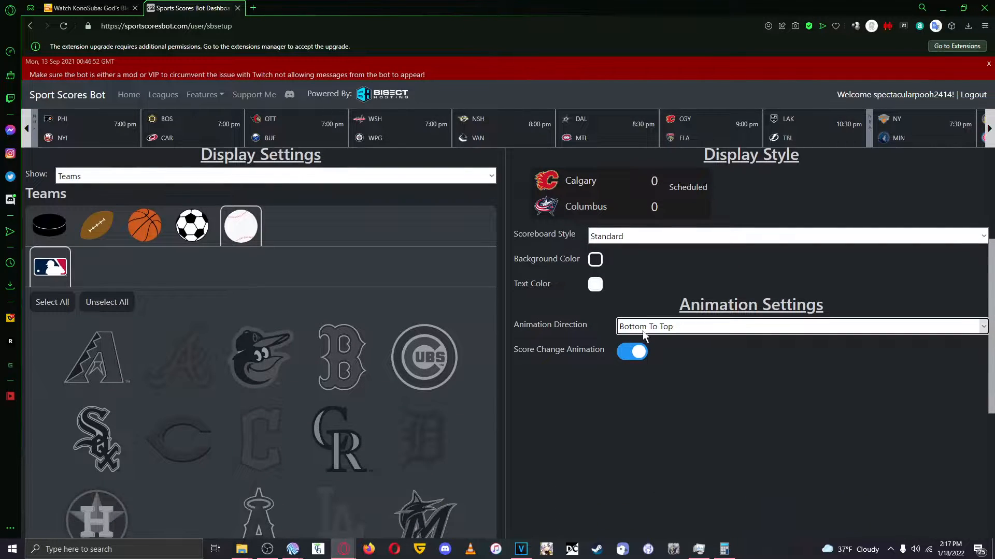
pyautogui.click(643, 331)
pyautogui.click(642, 340)
pyautogui.click(642, 328)
pyautogui.click(639, 353)
pyautogui.scroll(1, 362, 301)
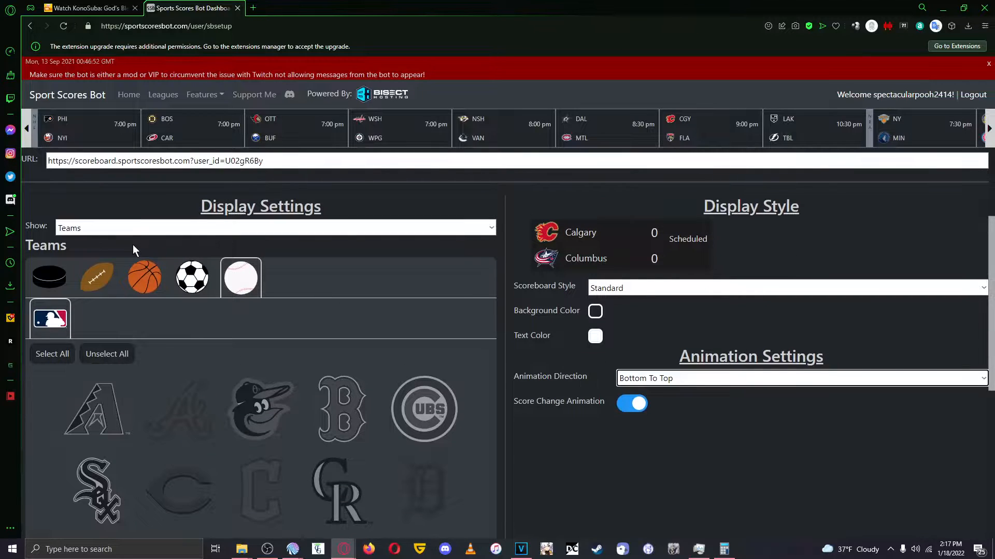
# Switch the display settings to show Games and return them to Teams.
pyautogui.click(113, 230)
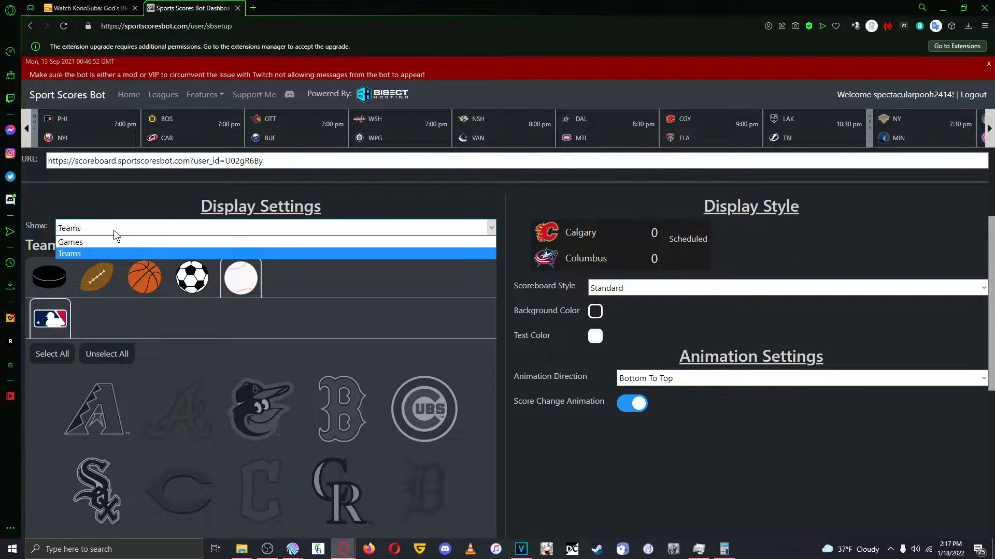
pyautogui.click(111, 243)
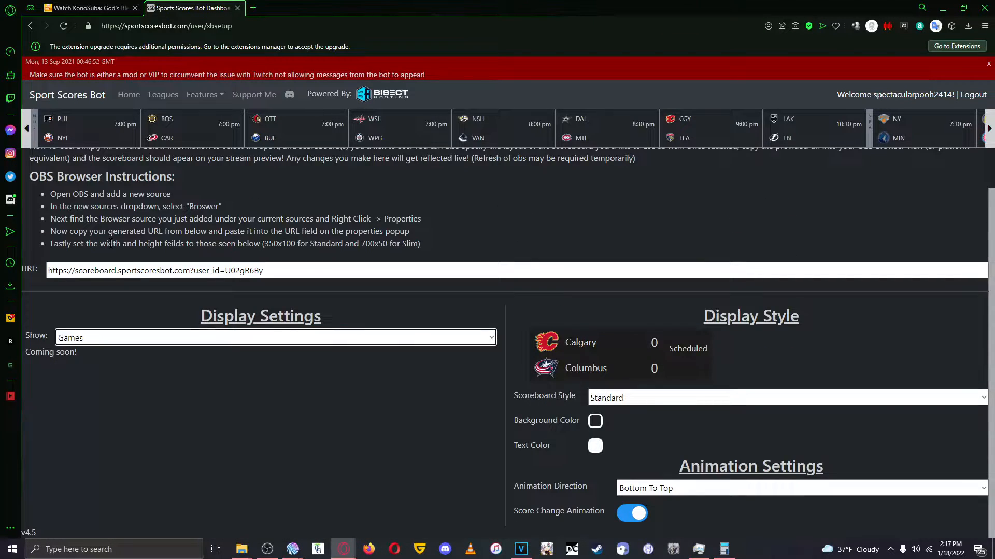
pyautogui.click(178, 337)
pyautogui.click(163, 363)
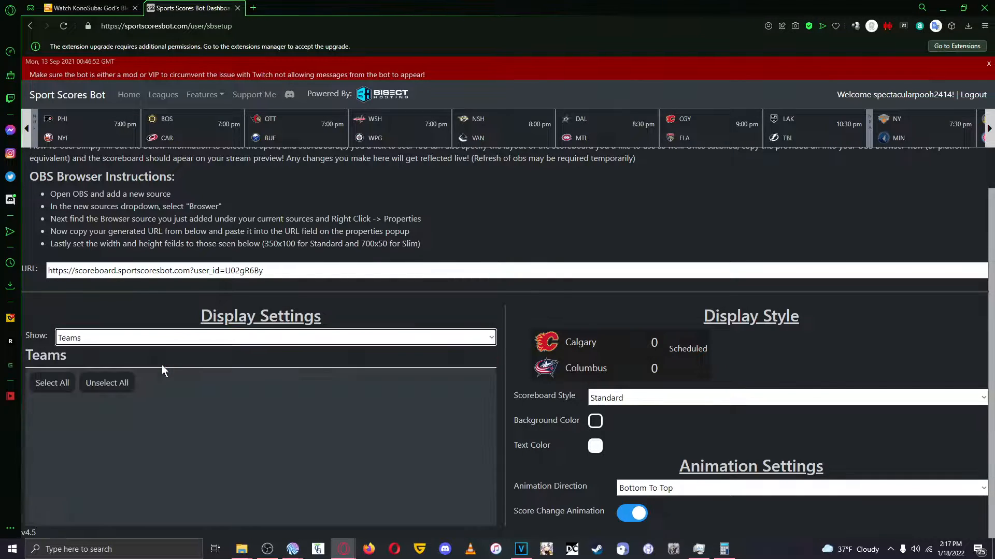
# Select all NCAA football teams for the scoreboard.
pyautogui.scroll(-4, 162, 365)
pyautogui.scroll(2, 142, 242)
pyautogui.click(99, 278)
pyautogui.scroll(-2, 65, 282)
pyautogui.scroll(1, 65, 282)
pyautogui.click(89, 272)
pyautogui.click(64, 310)
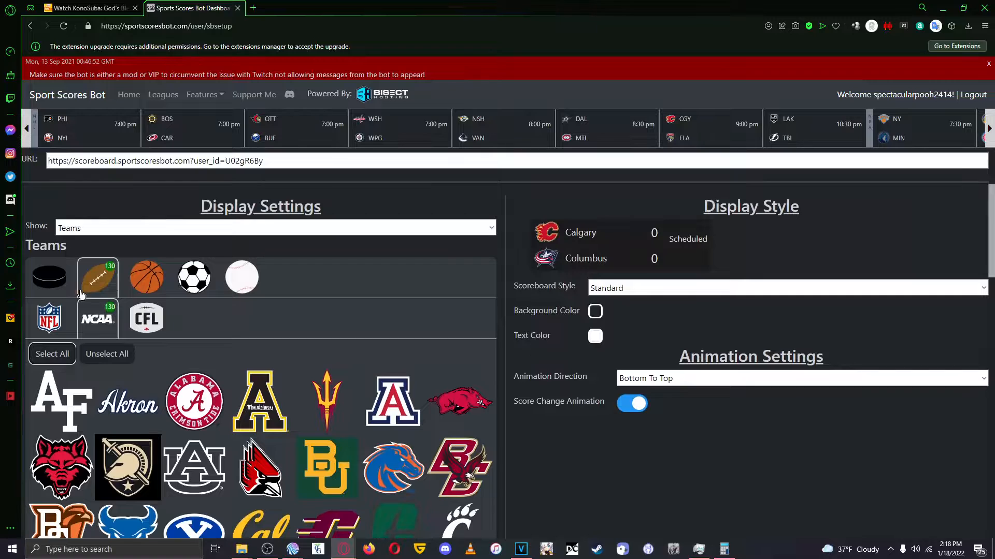
# Select all NFL teams for the scoreboard.
pyautogui.click(57, 317)
pyautogui.scroll(-2, 204, 303)
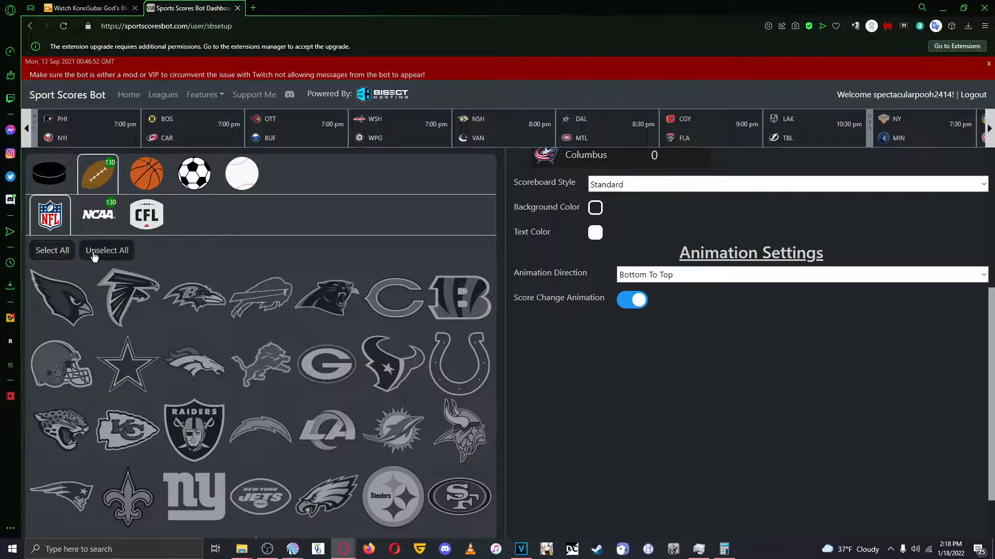
pyautogui.click(52, 250)
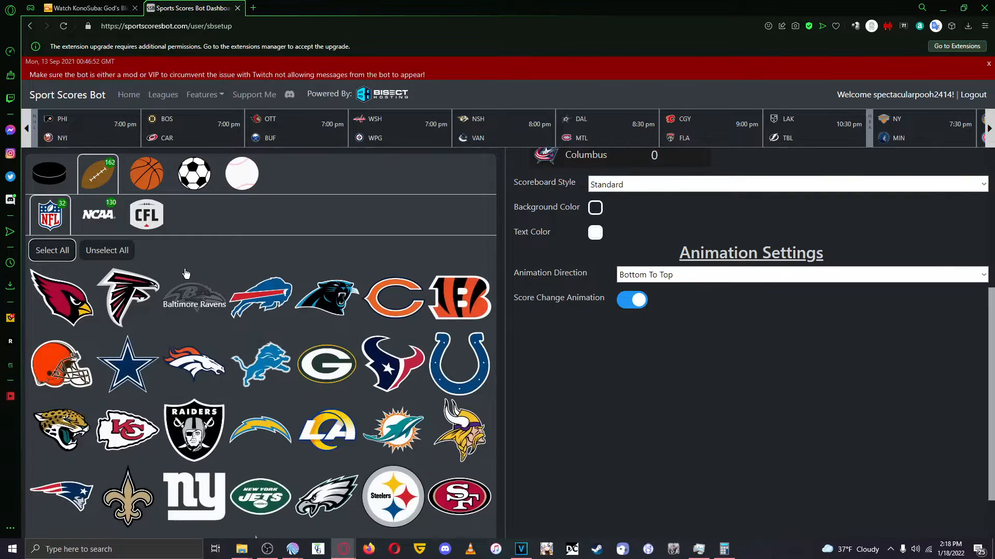
# Select all NHL hockey teams and all MLB baseball teams for the scoreboard.
pyautogui.scroll(-1, 366, 214)
pyautogui.scroll(4, 384, 228)
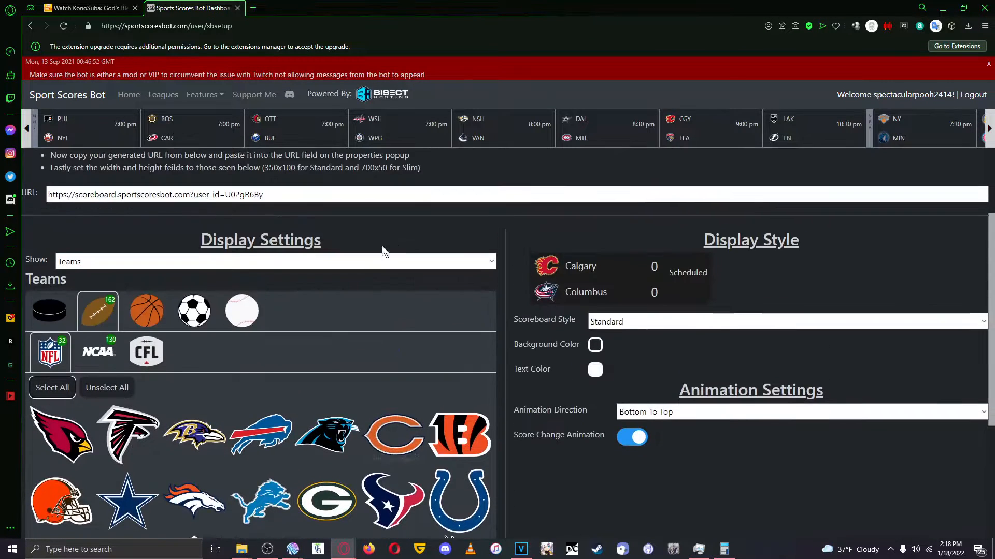
pyautogui.click(54, 315)
pyautogui.click(56, 387)
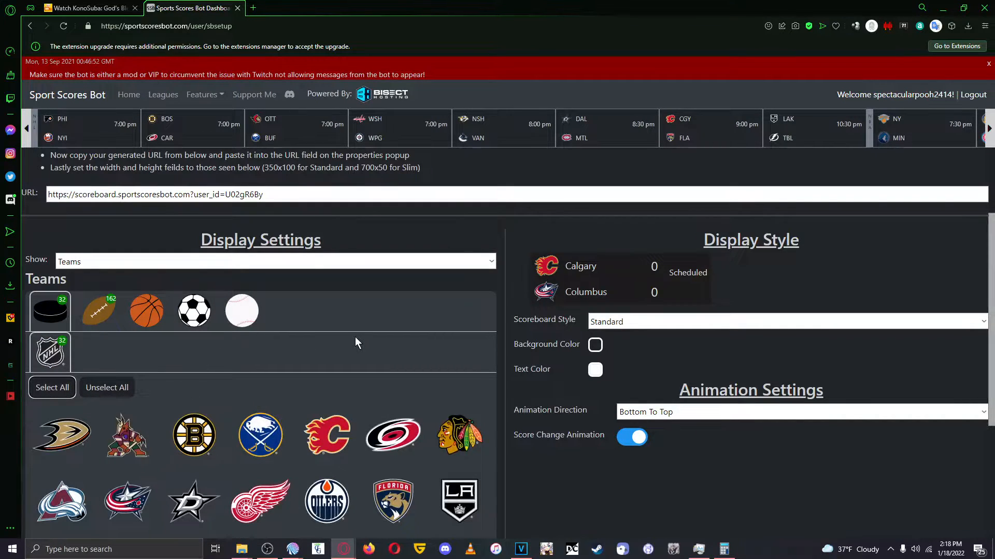
pyautogui.click(251, 325)
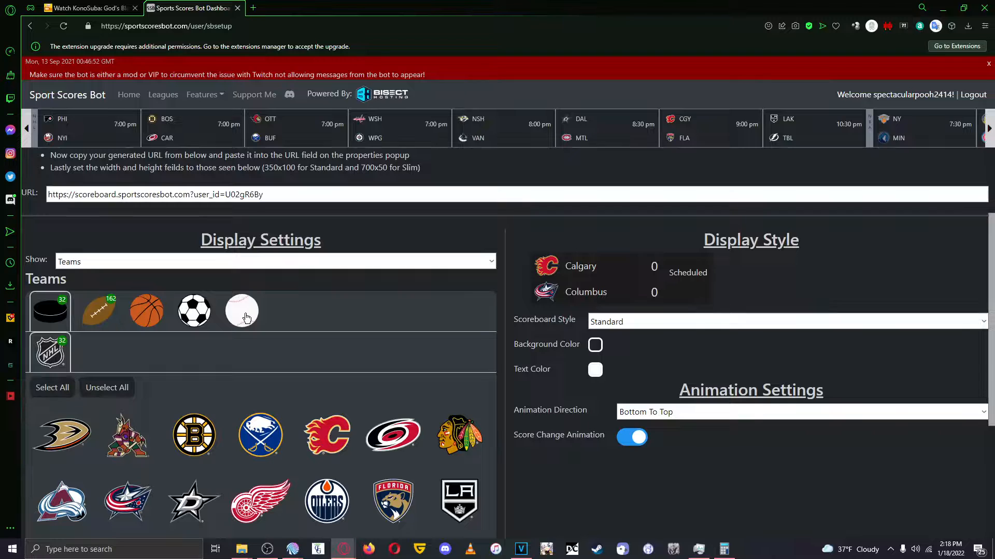
pyautogui.click(54, 388)
pyautogui.scroll(-3, 291, 371)
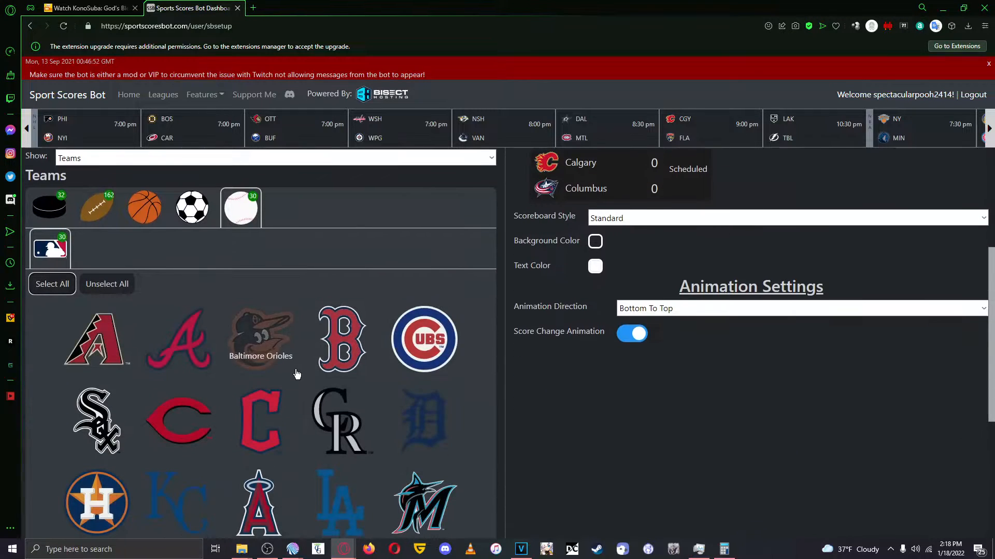
pyautogui.scroll(3, 178, 336)
# Review the selected football teams and the OBS browser source instructions on the scoreboard setup page.
pyautogui.click(102, 314)
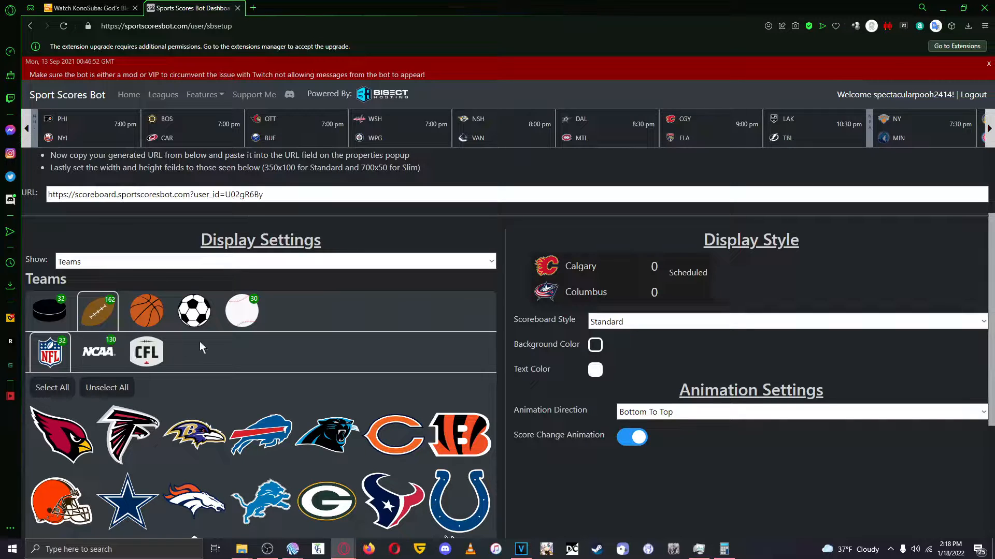
pyautogui.scroll(-1, 50, 373)
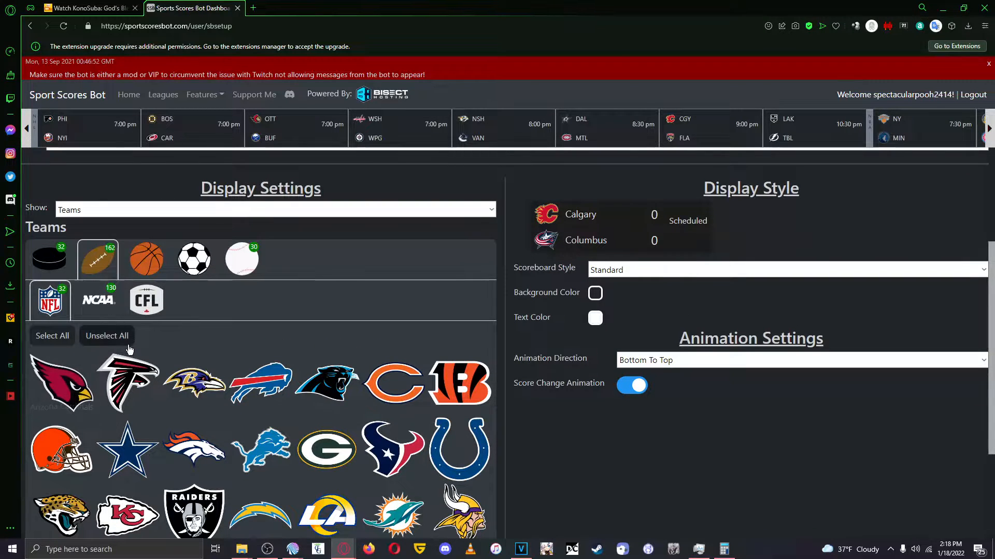
pyautogui.scroll(-3, 125, 348)
pyautogui.scroll(5, 189, 356)
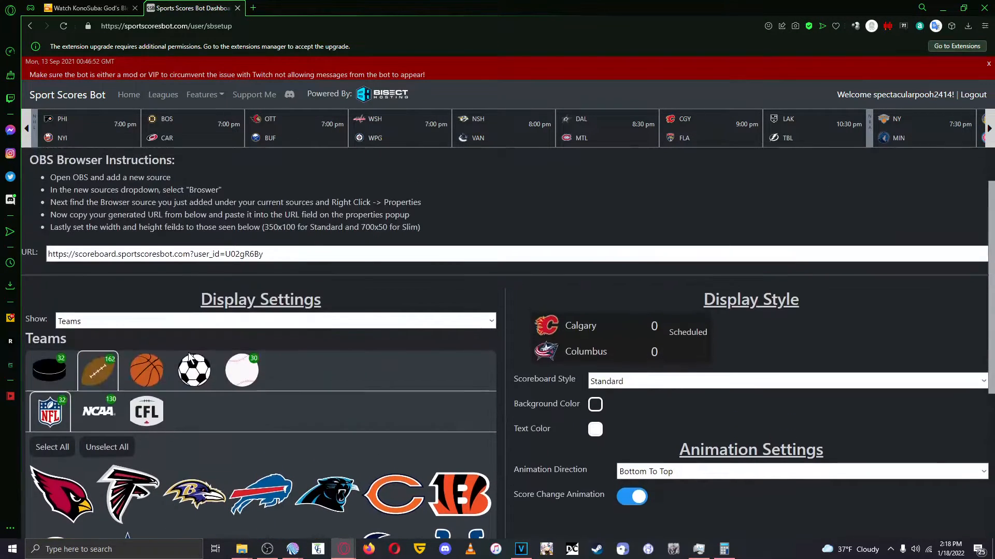
pyautogui.scroll(1, 189, 355)
pyautogui.scroll(-5, 190, 349)
pyautogui.scroll(3, 228, 340)
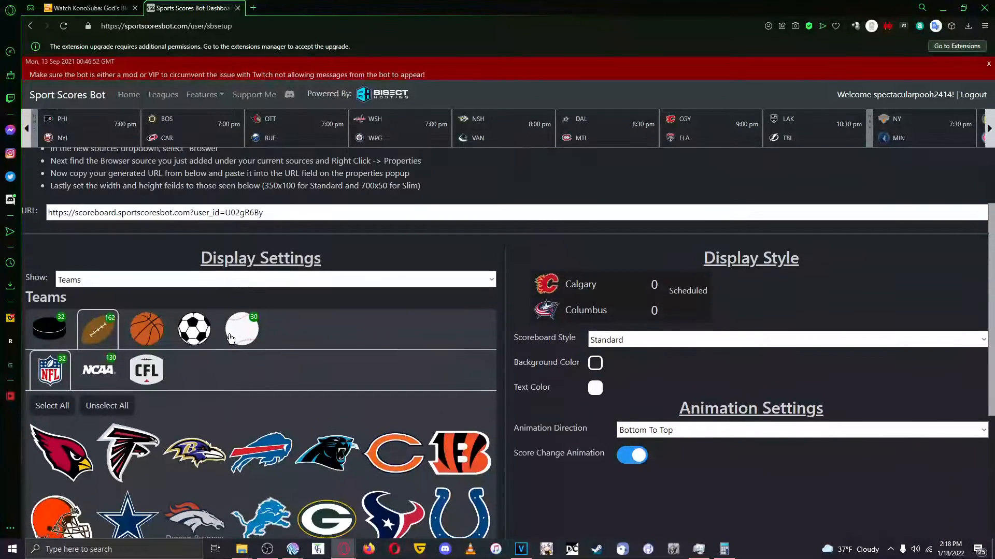
pyautogui.scroll(2, 231, 339)
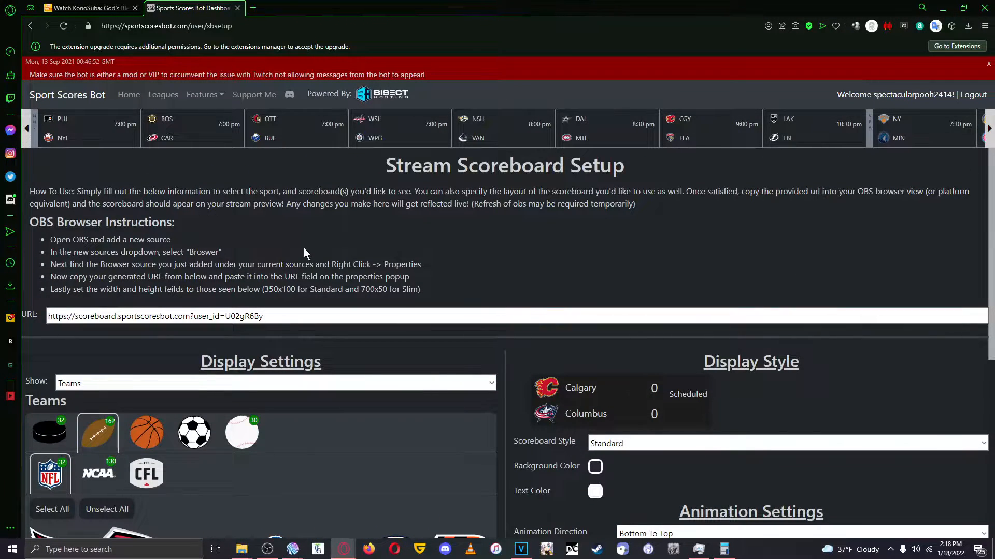
# Open the chat bot's team subscriptions and look through the NHL hockey teams and the NFL, NCAA and CFL football teams.
pyautogui.click(128, 94)
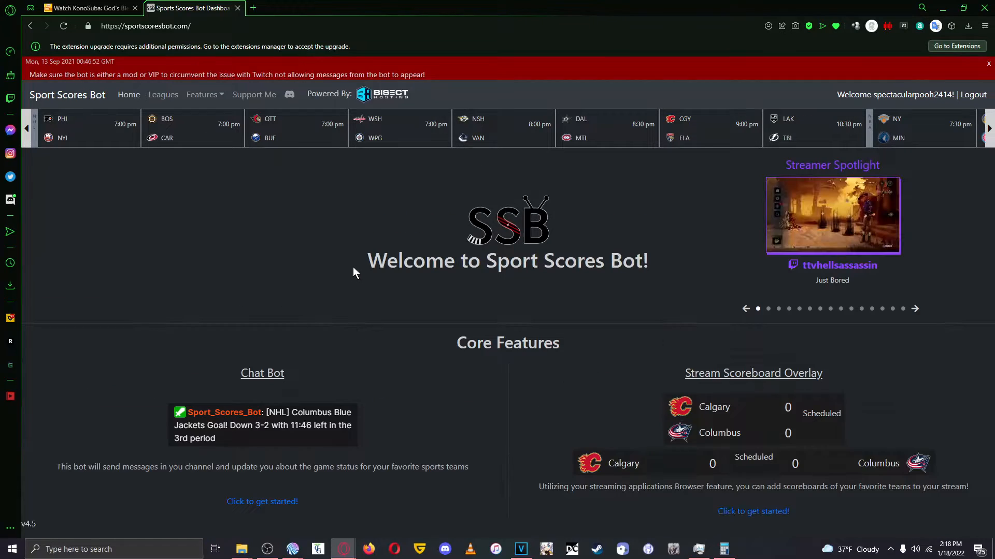
pyautogui.click(241, 502)
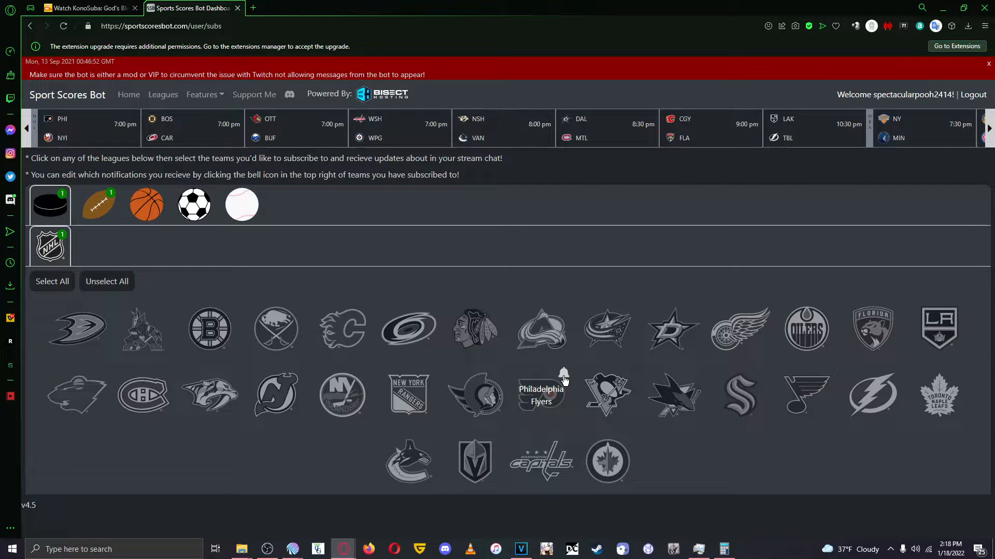
pyautogui.click(542, 386)
pyautogui.click(98, 204)
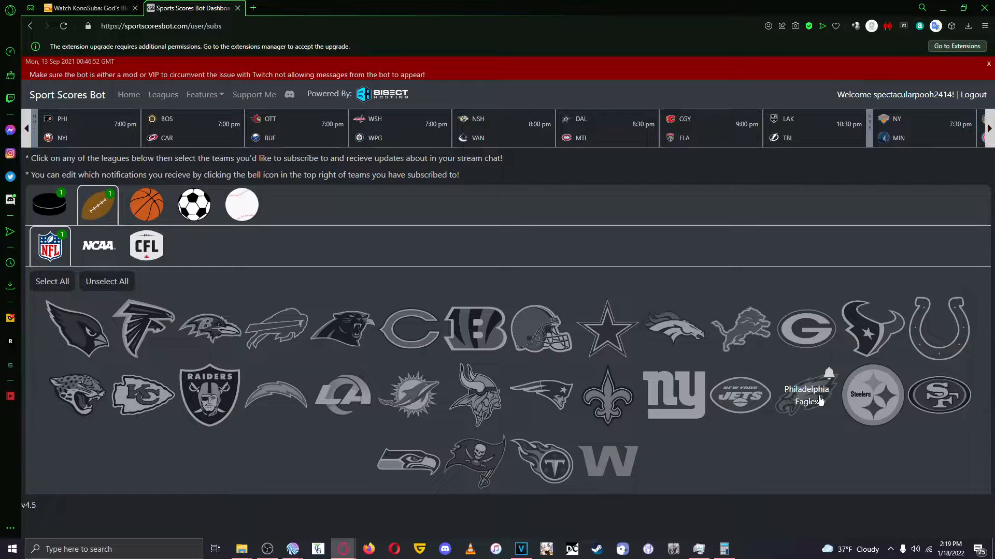
pyautogui.click(101, 249)
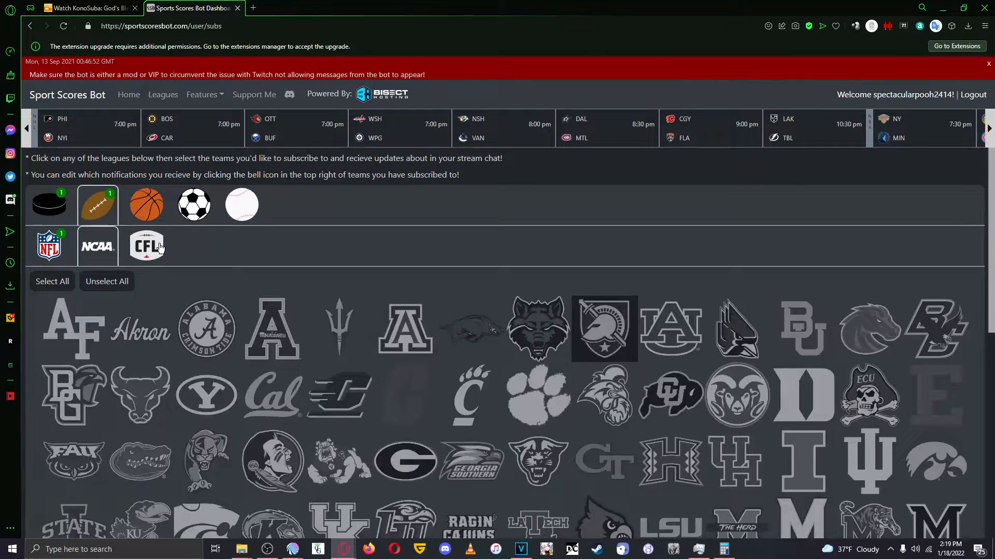
pyautogui.click(150, 248)
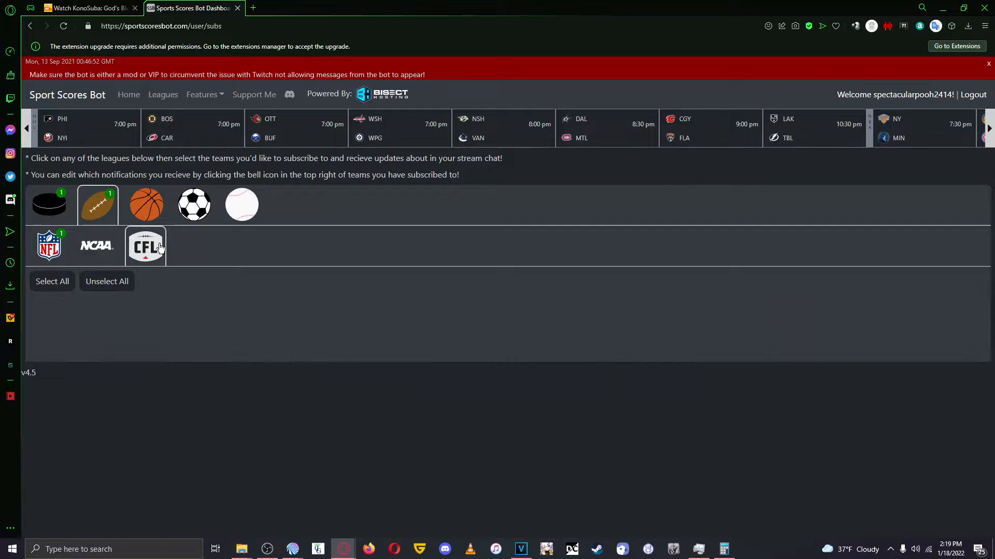
pyautogui.click(97, 247)
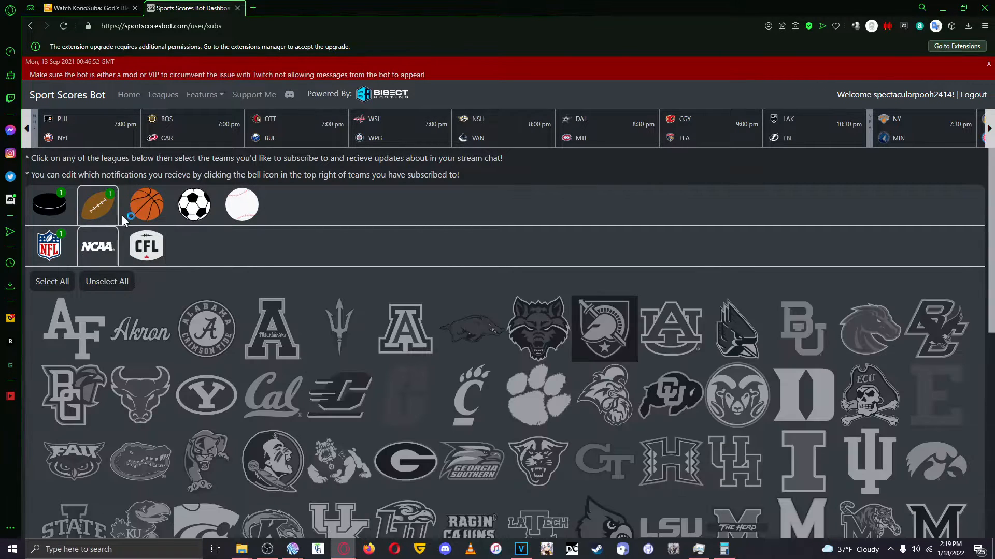
# Look through the chat bot's basketball, soccer and baseball leagues, then return to the NFL teams.
pyautogui.click(145, 205)
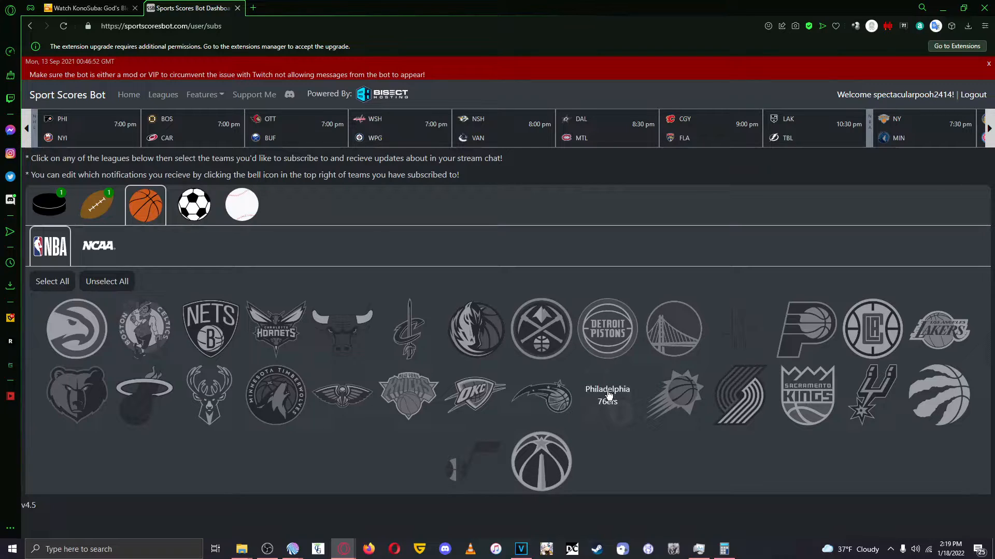
pyautogui.click(90, 243)
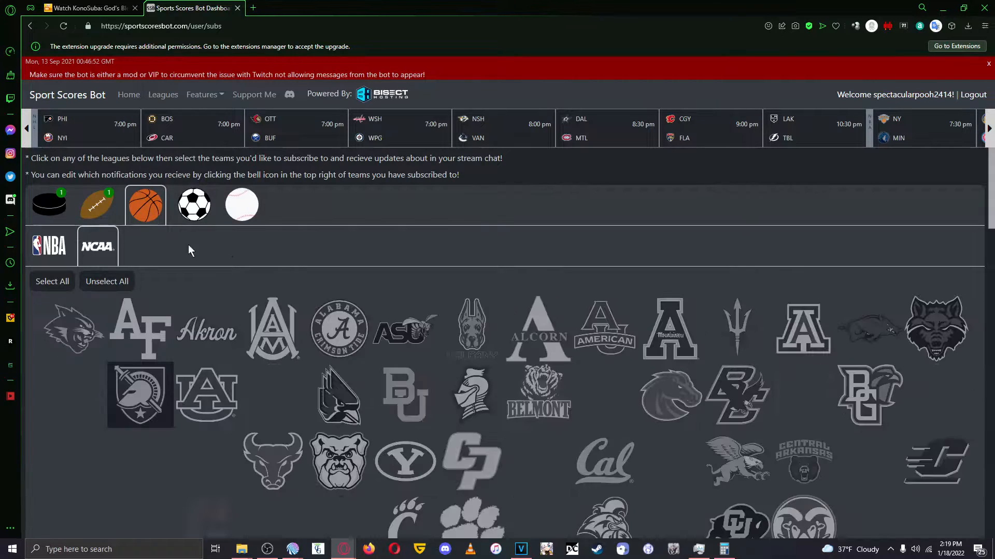
pyautogui.scroll(-3, 519, 263)
pyautogui.scroll(3, 527, 272)
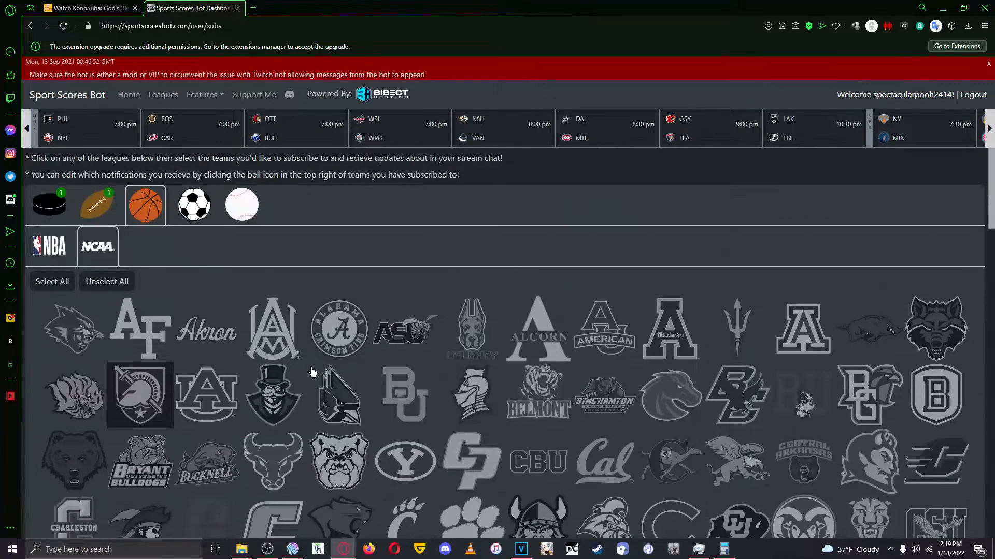
pyautogui.click(194, 204)
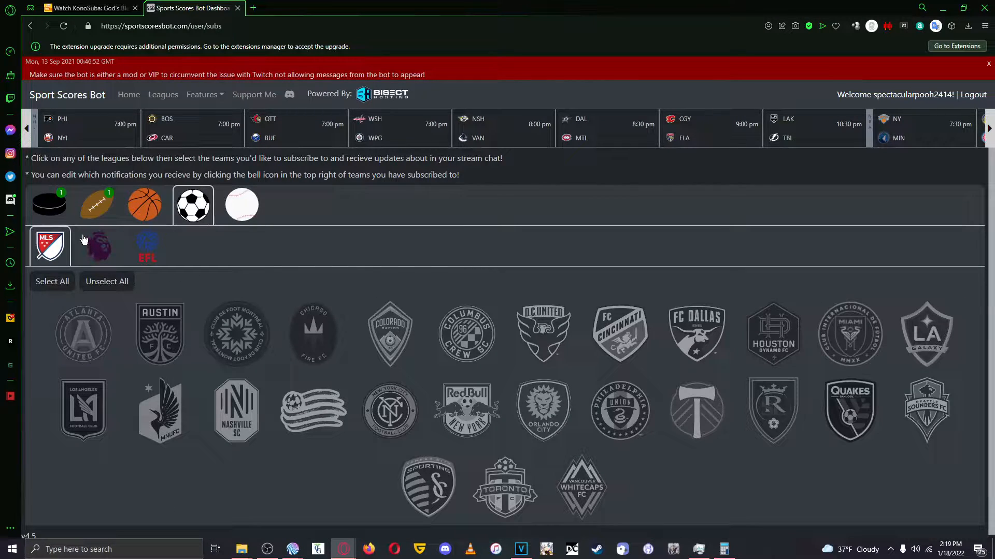
pyautogui.click(95, 251)
pyautogui.click(144, 250)
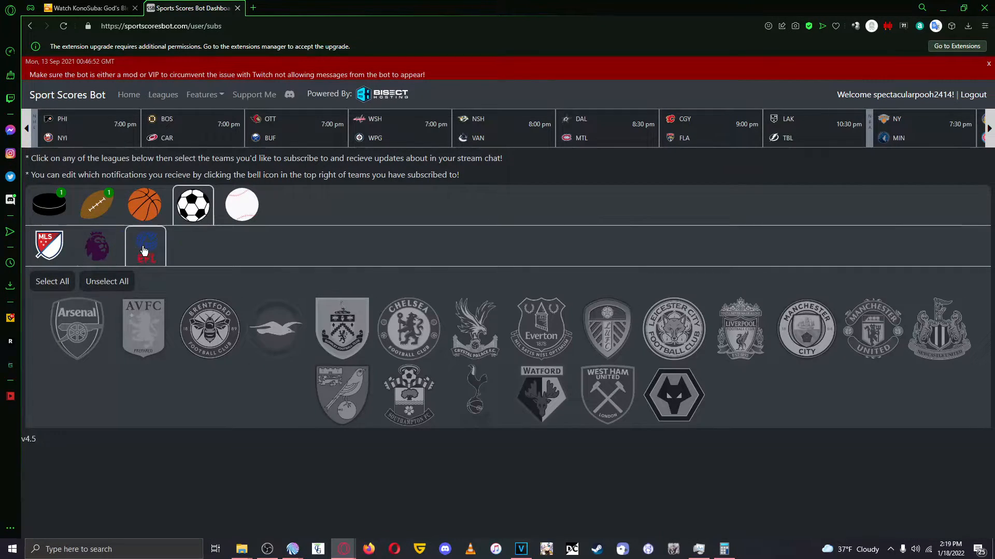
pyautogui.click(34, 244)
pyautogui.click(241, 204)
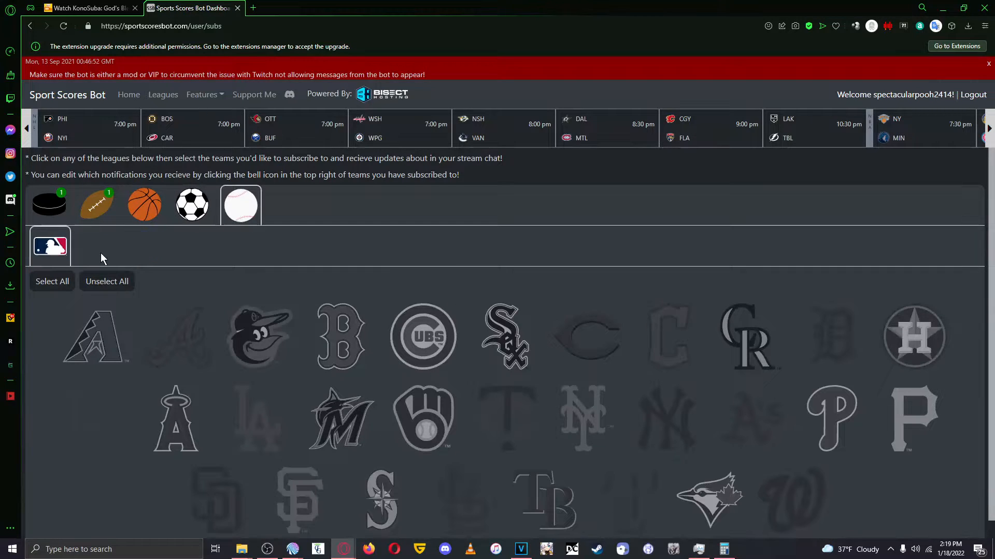
pyautogui.click(85, 193)
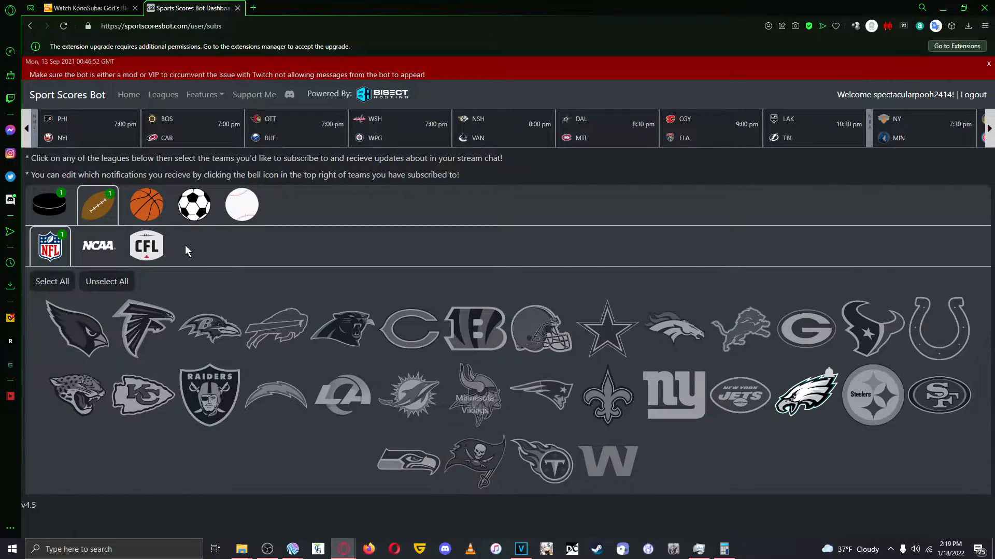
# Return to the stream scoreboard setup and copy the generated scoreboard URL for the OBS browser source.
pyautogui.click(117, 97)
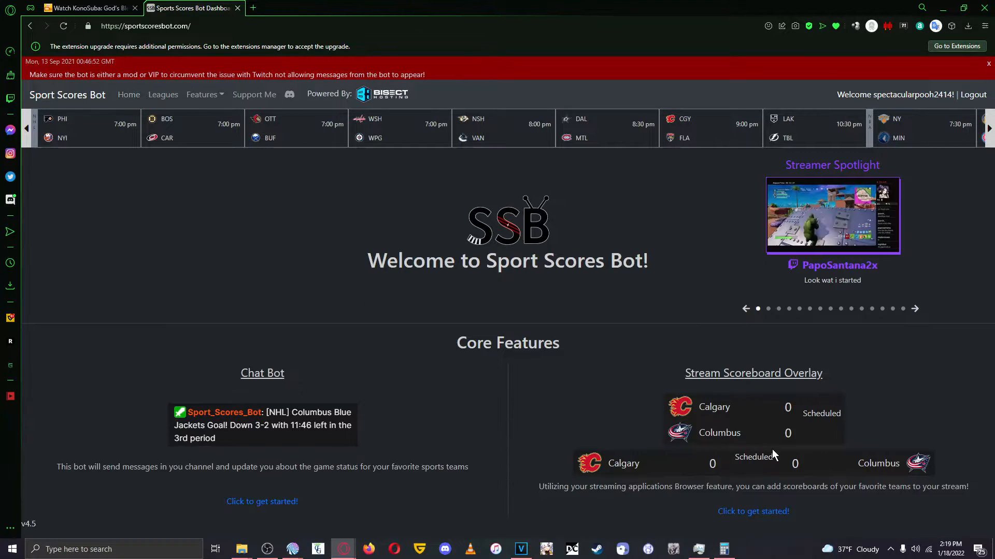
pyautogui.click(750, 506)
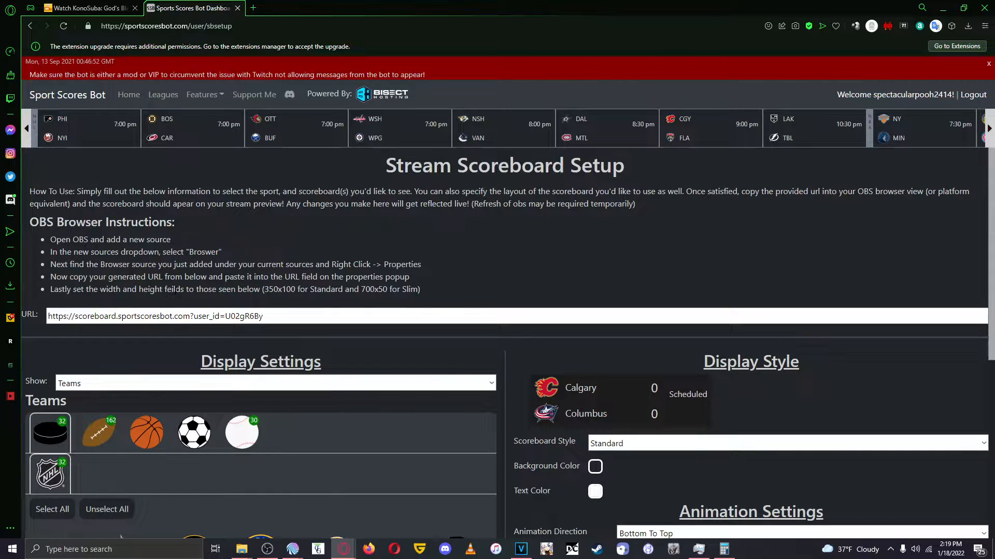
pyautogui.click(161, 314)
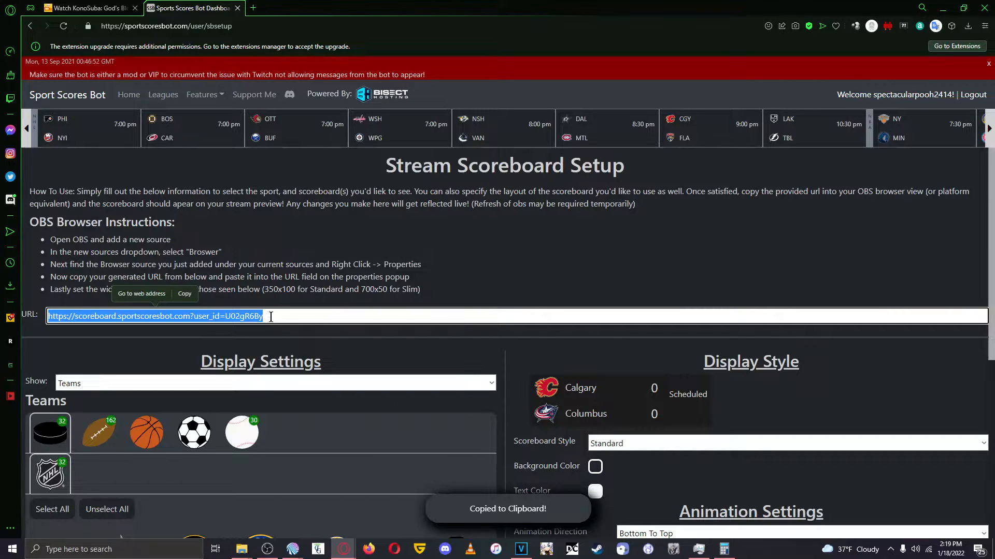
pyautogui.click(903, 255)
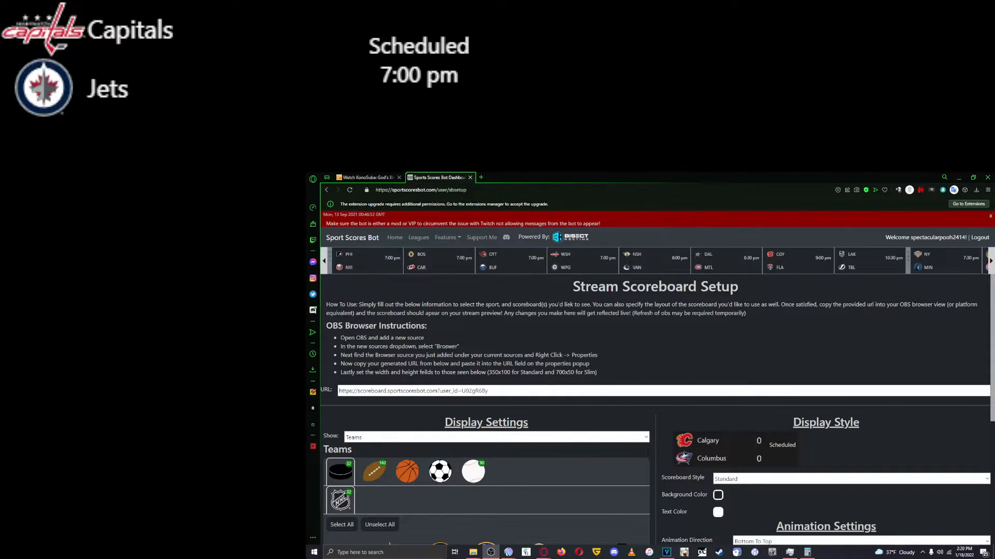
# Set the scoreboard's animation direction to Right To Left and its style to Slim.
pyautogui.scroll(-2, 874, 314)
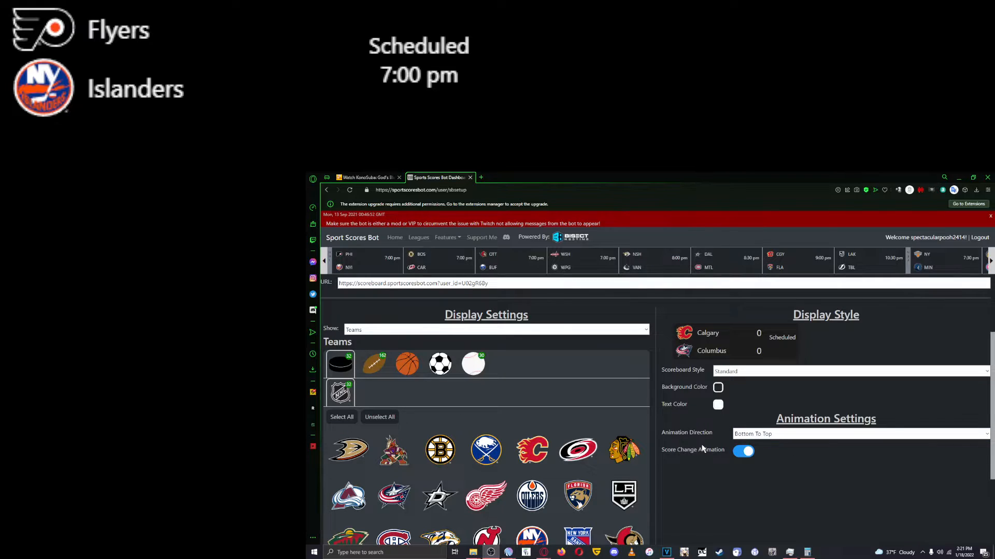
pyautogui.click(758, 435)
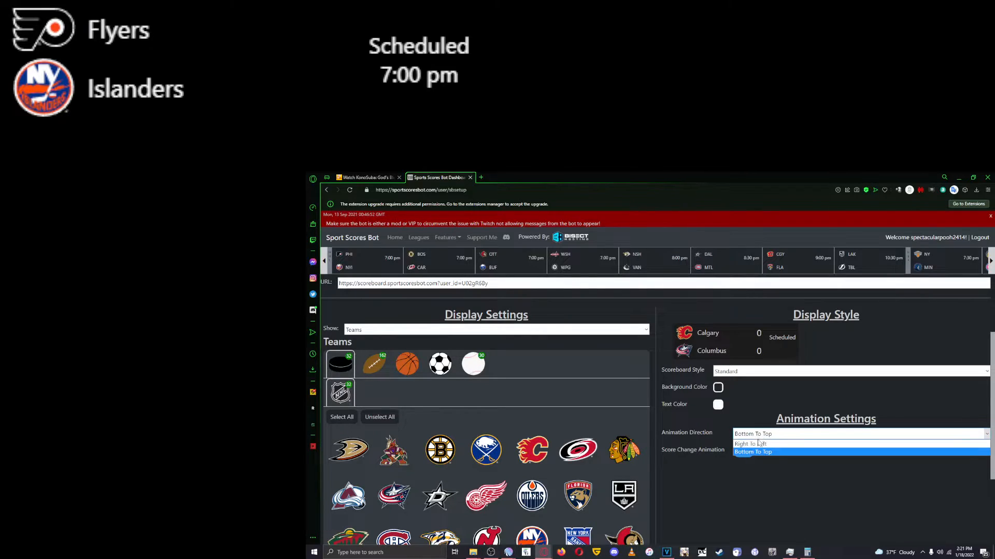
pyautogui.click(756, 444)
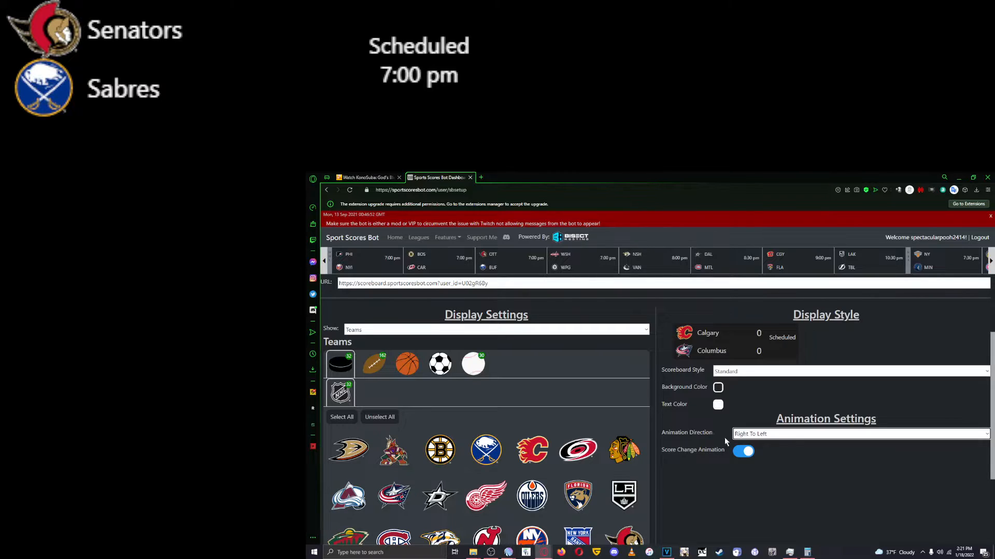
pyautogui.click(779, 373)
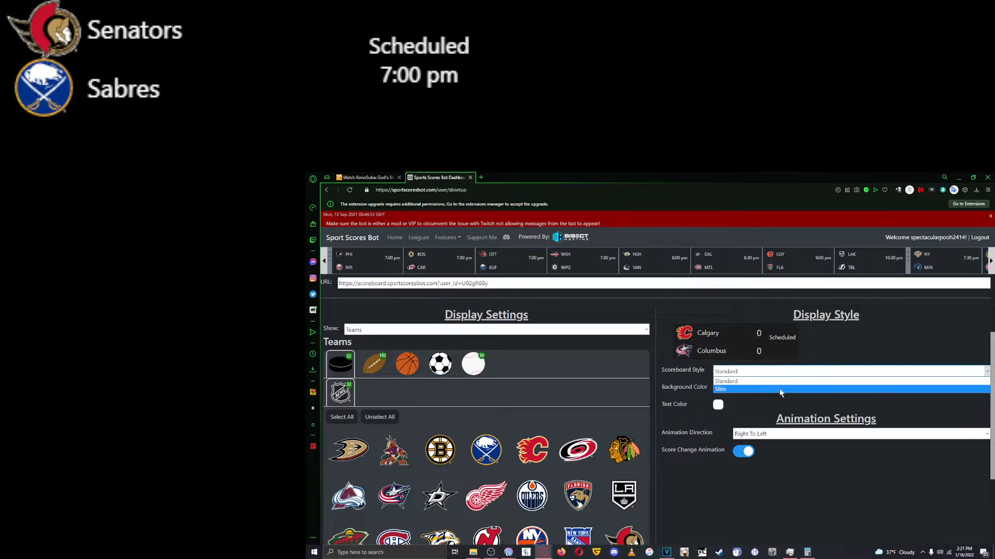
pyautogui.click(779, 389)
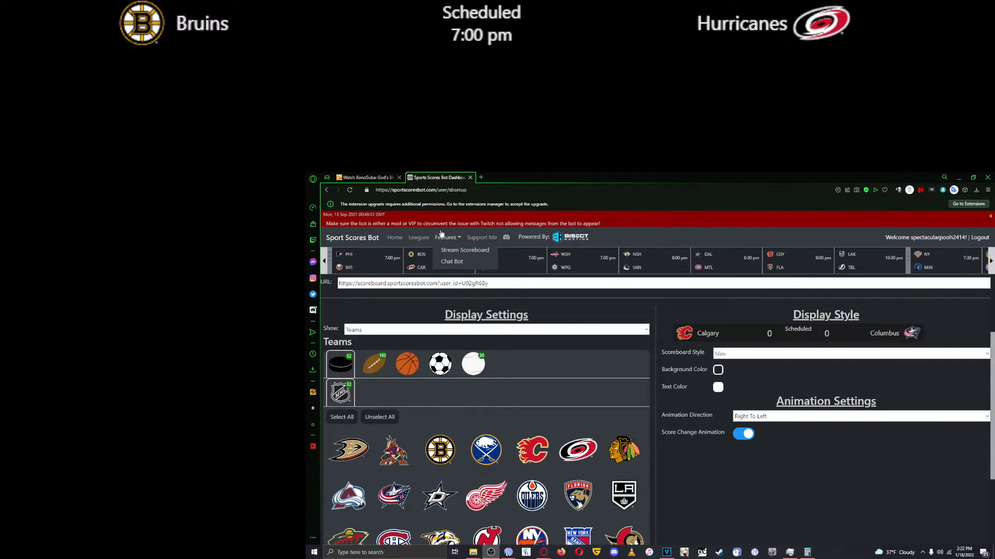
pyautogui.moveTo(437, 239)
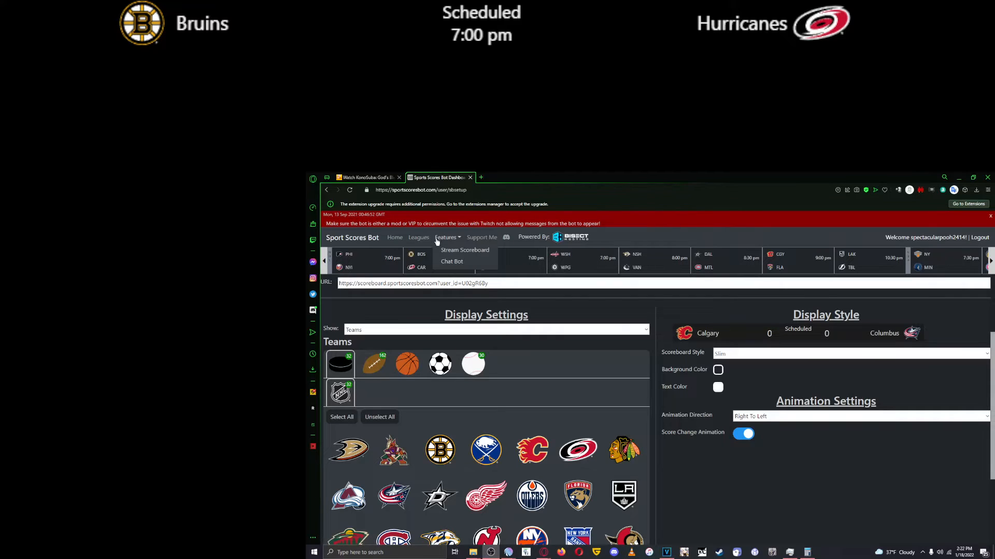